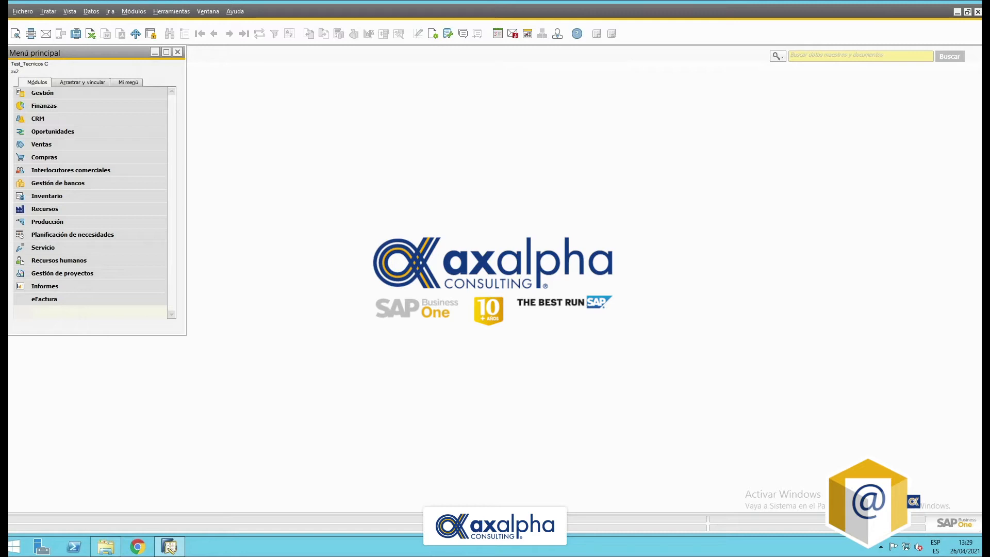
click(42, 93)
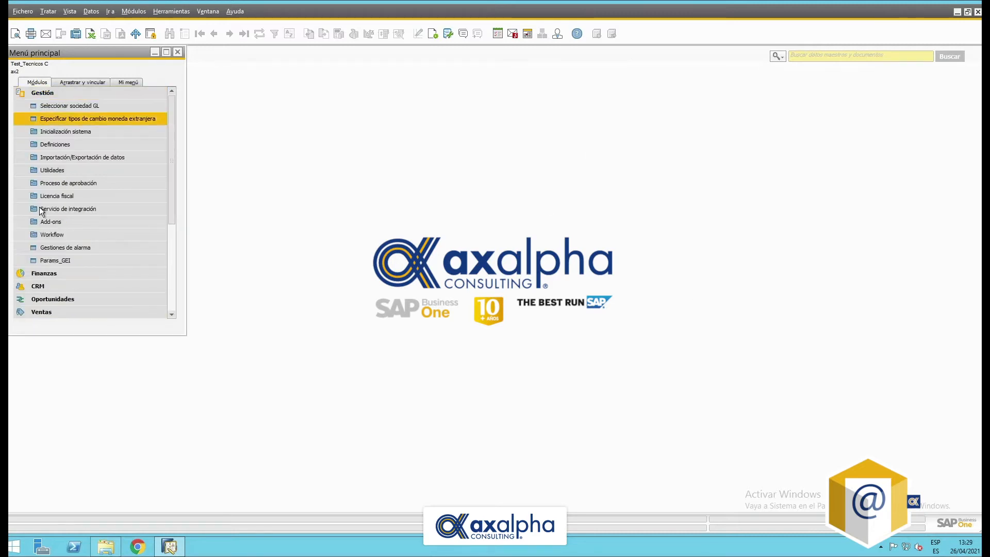
click(42, 95)
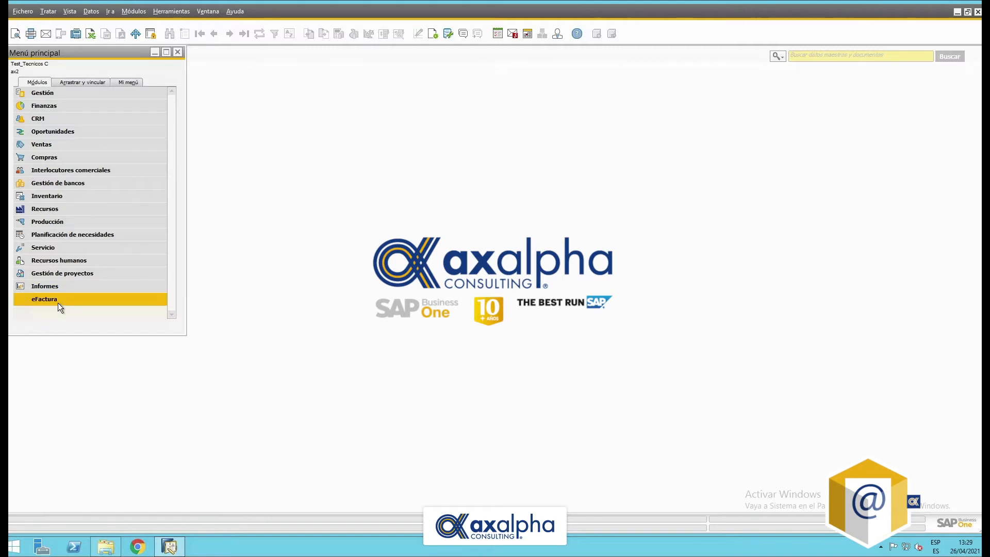
Open the business partner master data and find the customer Mas que Compu by searching all codes with *.
click(48, 168)
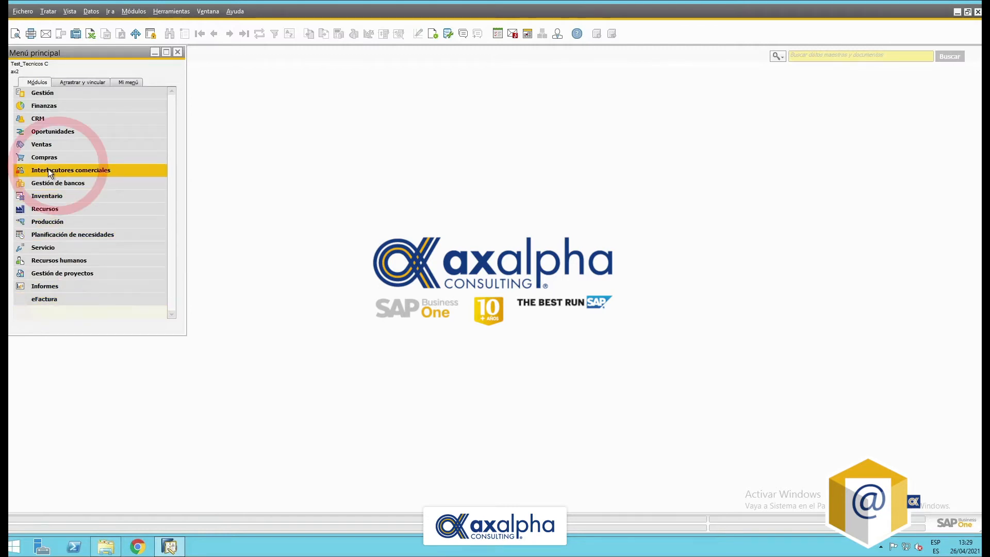
click(48, 182)
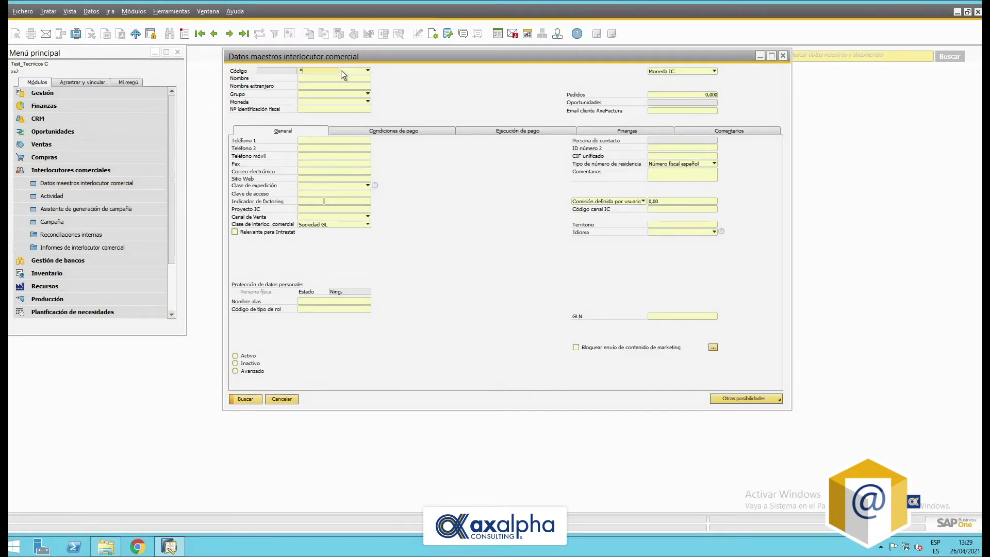
text(*)
key(Return)
click(252, 177)
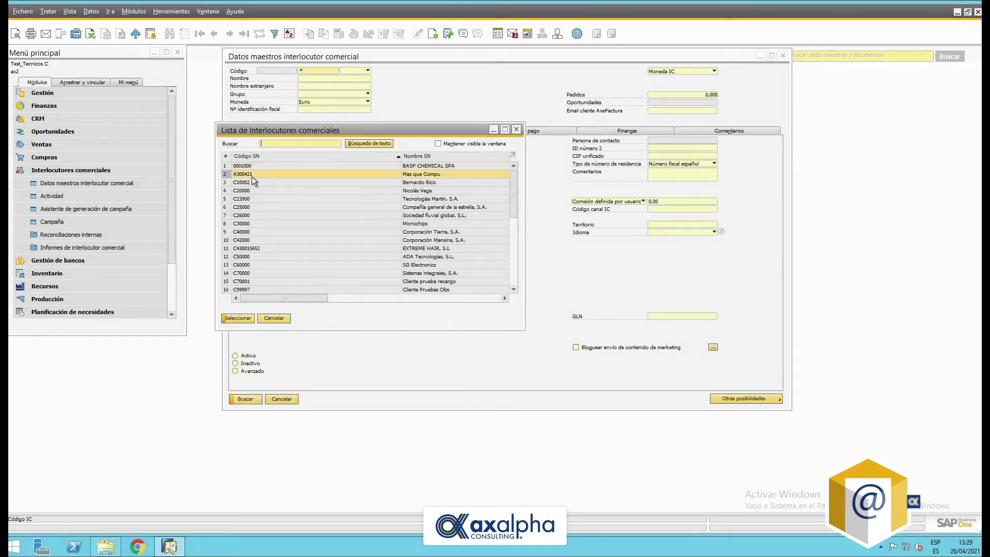
click(245, 319)
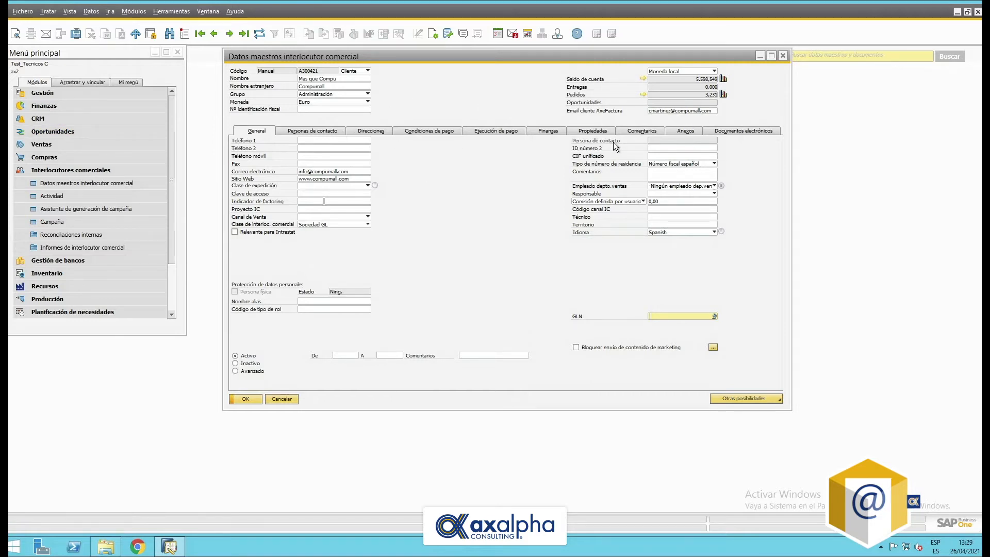
Review the customer's properties and its FACTURA billing address, and minimize the master data window.
click(585, 132)
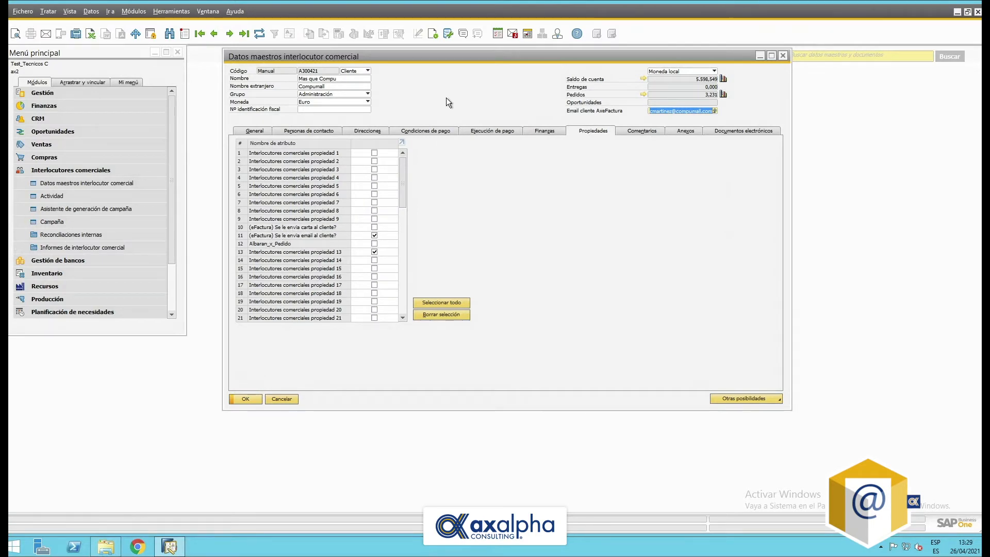
click(374, 131)
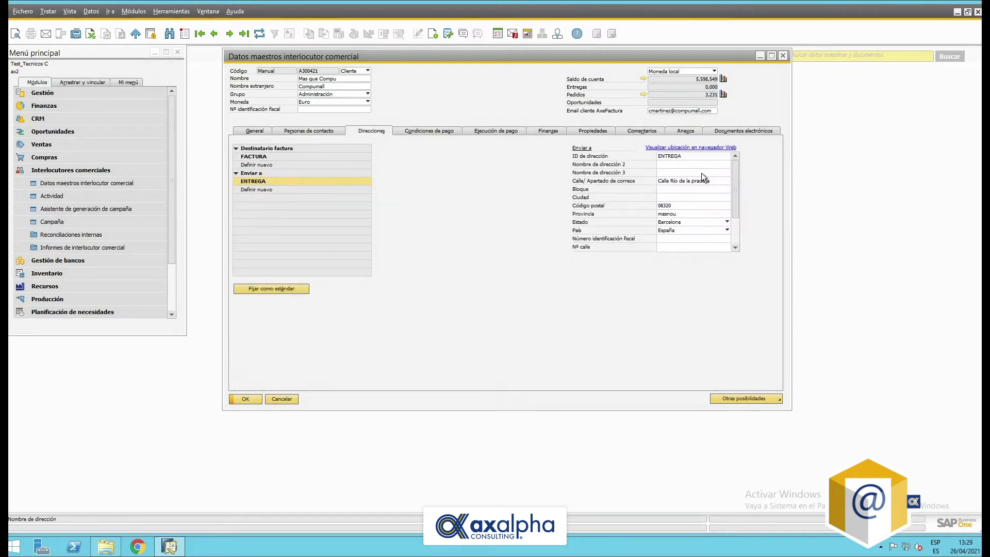
click(272, 157)
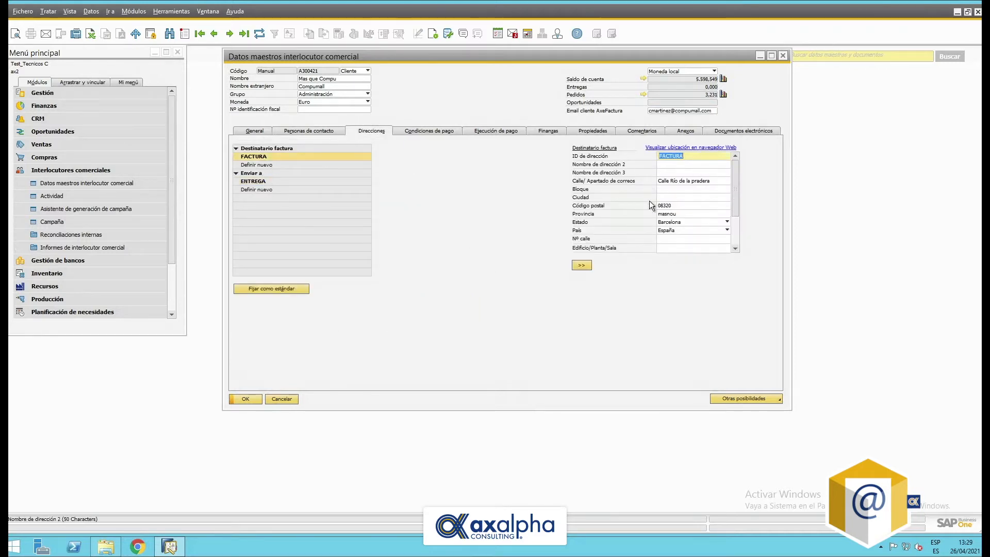
click(255, 132)
click(760, 55)
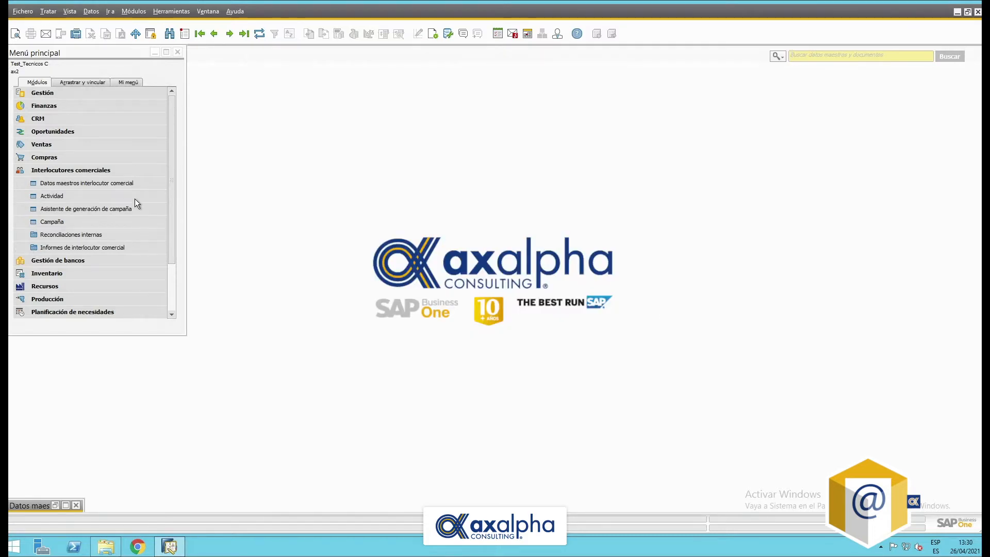
Start a new sales order (Pedido de cliente) for Mas que Compu with delivery date 26/04/2021.
click(77, 166)
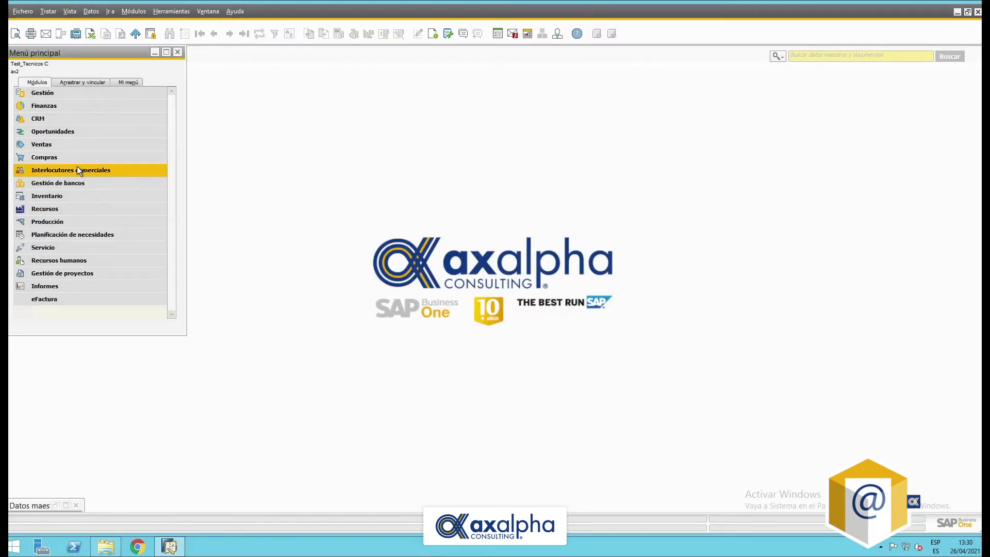
click(58, 144)
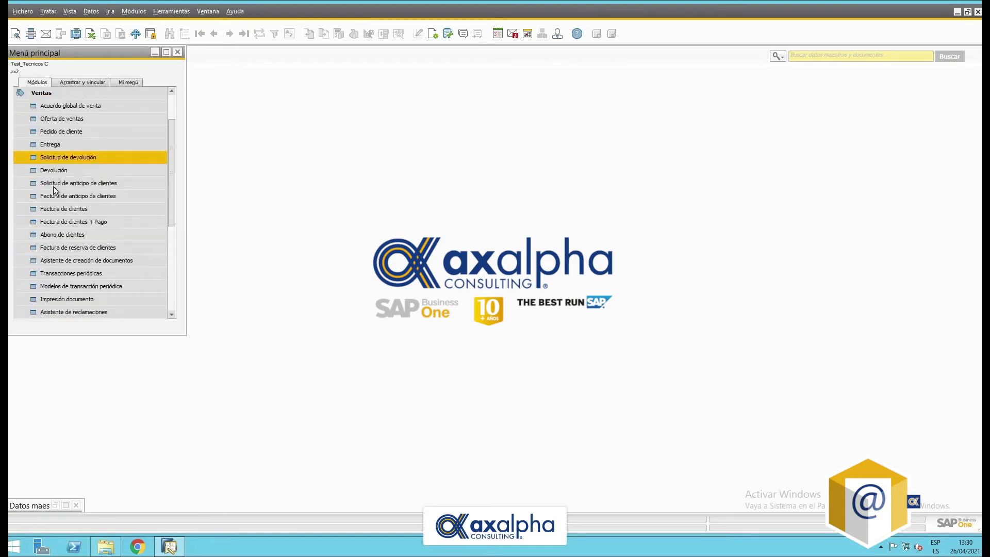
click(54, 131)
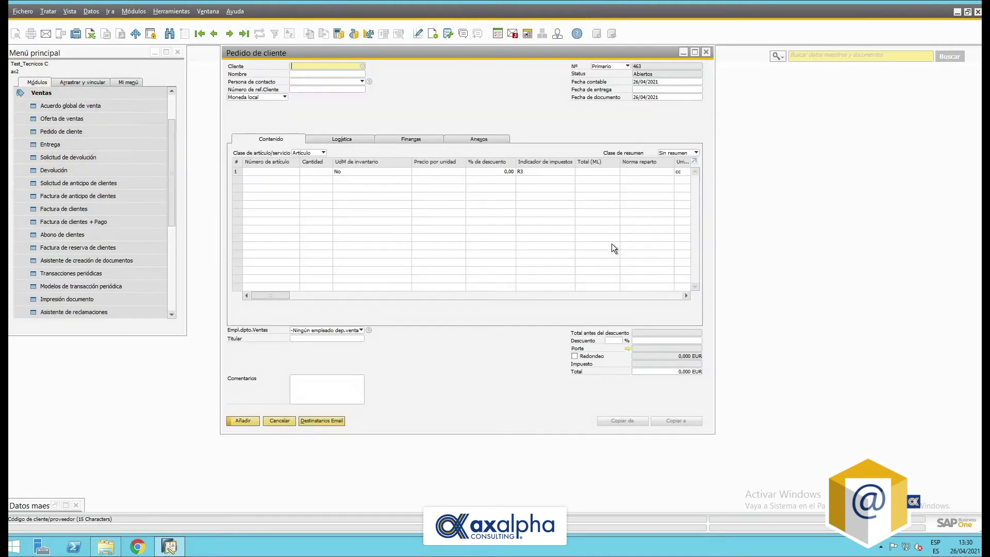
click(364, 66)
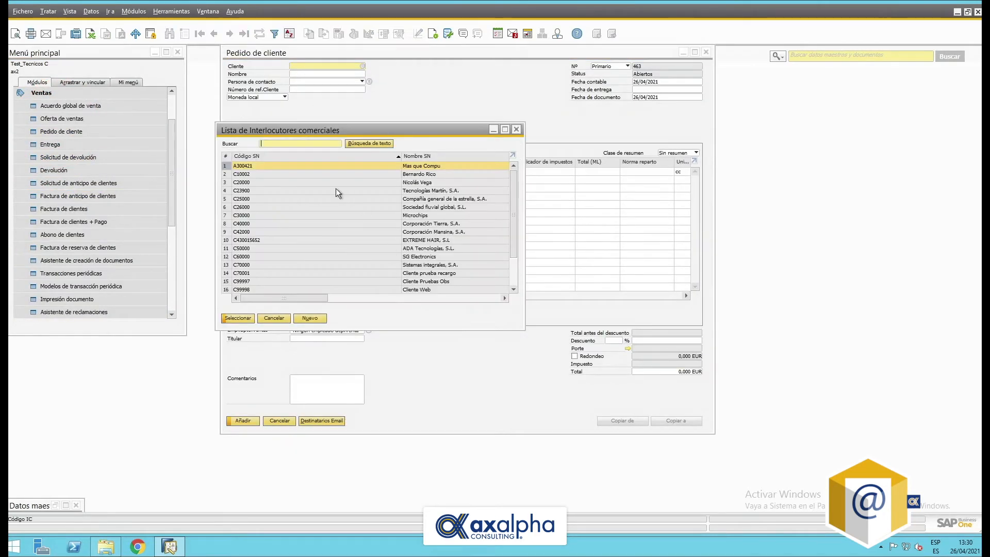
click(239, 318)
click(654, 90)
text(h)
key(Tab)
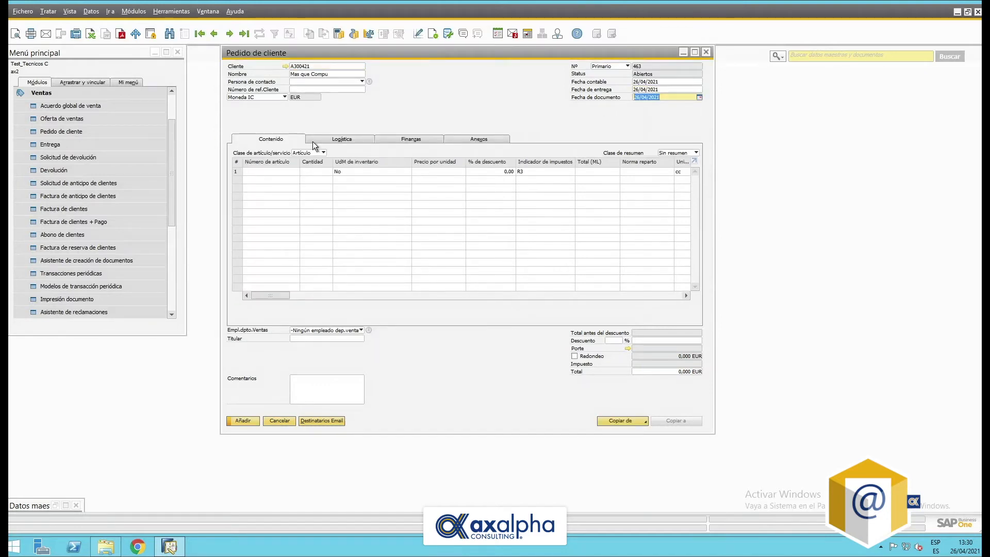
Enter articles C00001 and C00002 in the sales order, save it and close the order form.
click(290, 171)
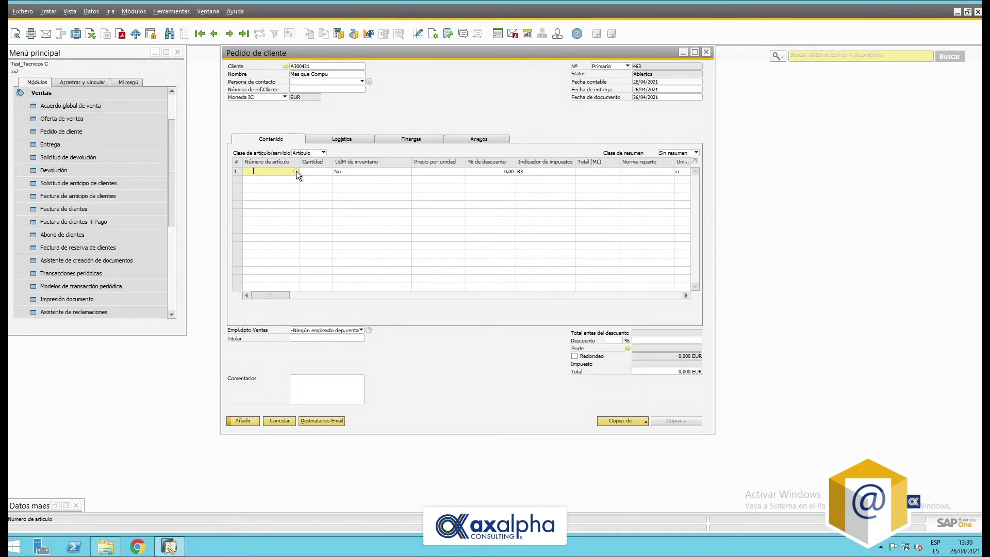
click(296, 172)
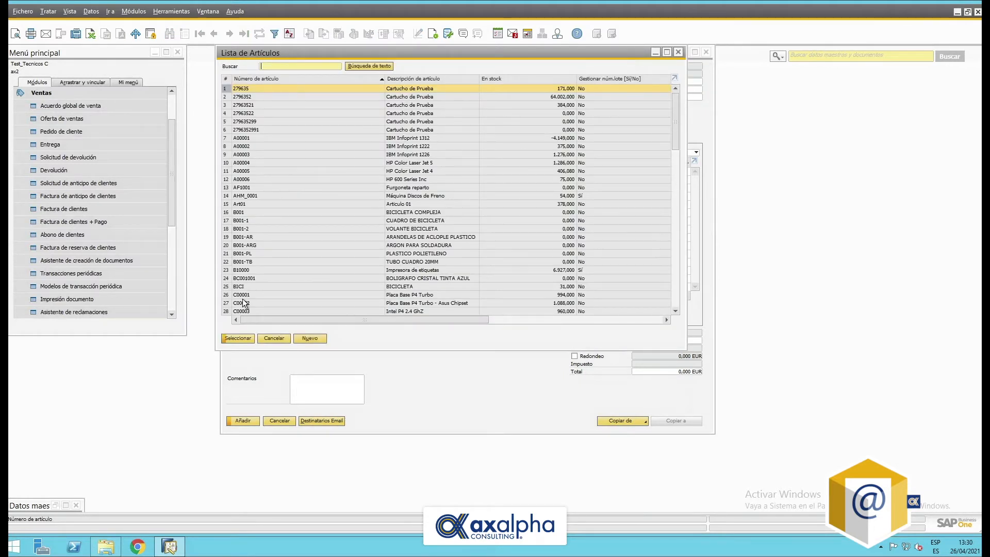
click(247, 295)
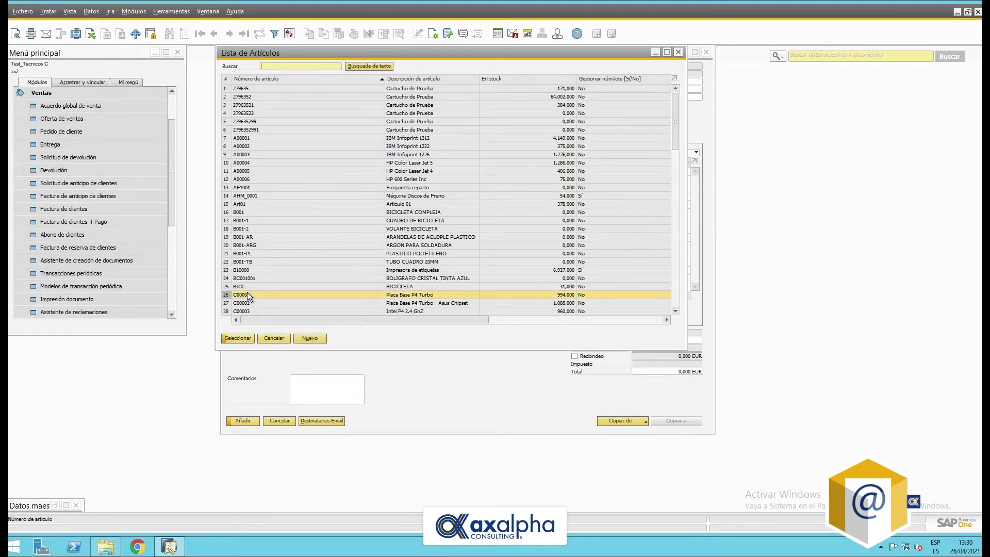
ctrl+click(243, 304)
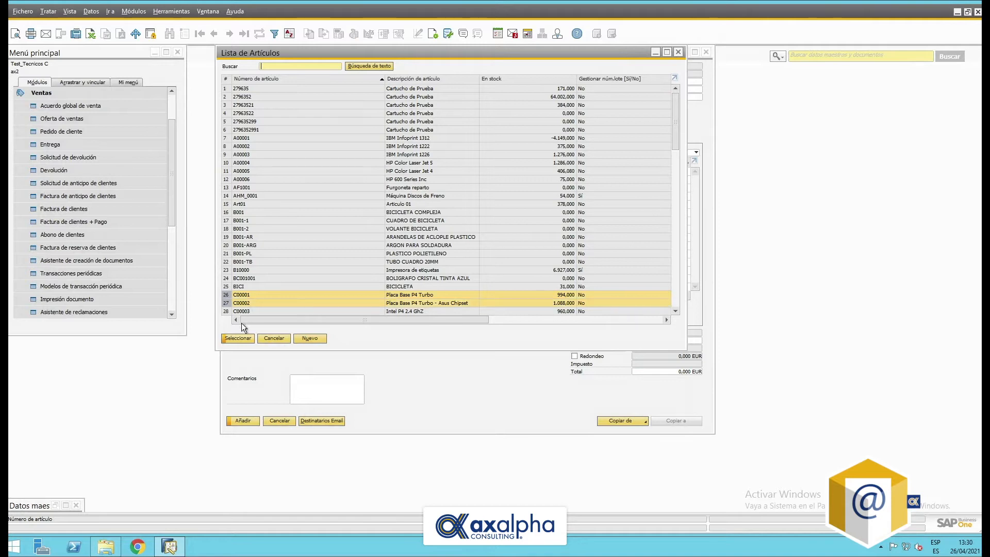
click(234, 339)
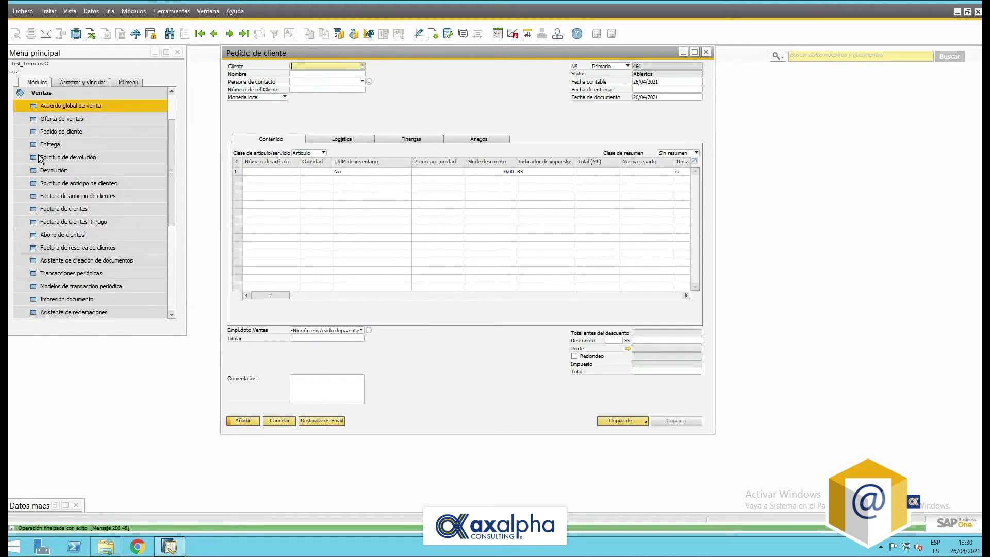
click(706, 51)
Start a new customer invoice (Factura de clientes) for Mas que Compu with due date 26/04/2021.
click(61, 209)
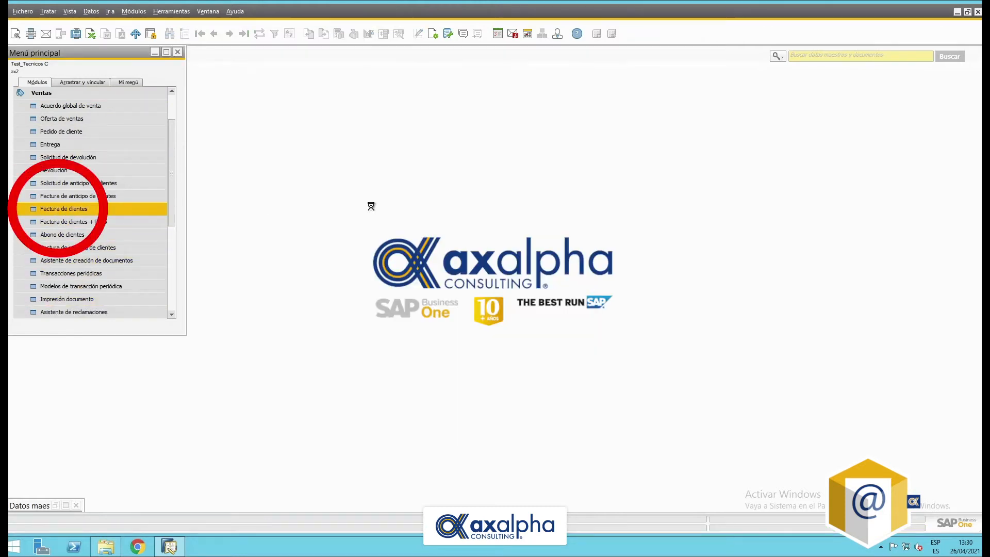
click(426, 104)
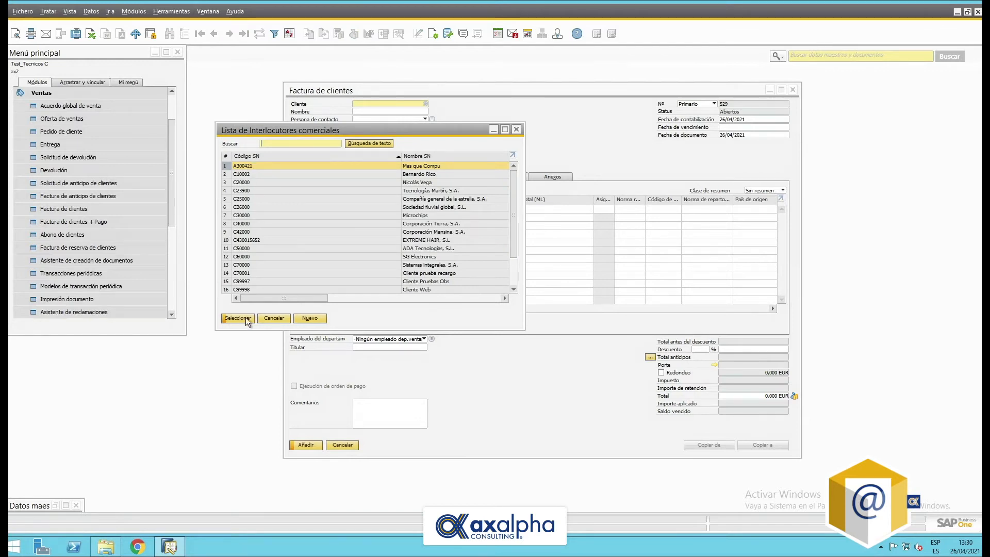
click(238, 318)
click(754, 126)
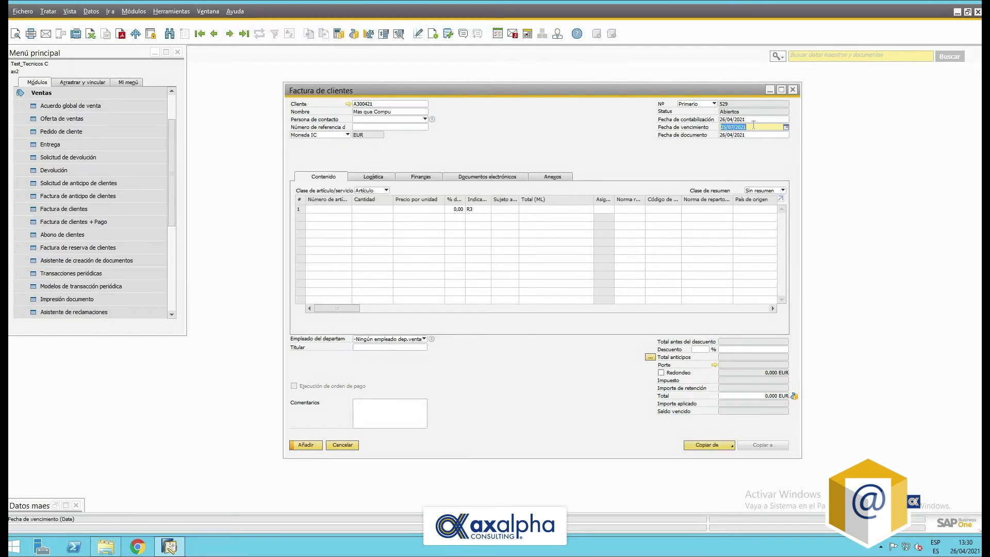
text(h)
key(Tab)
Enter article C00008 from the article list in the first line of the invoice.
click(341, 208)
click(349, 208)
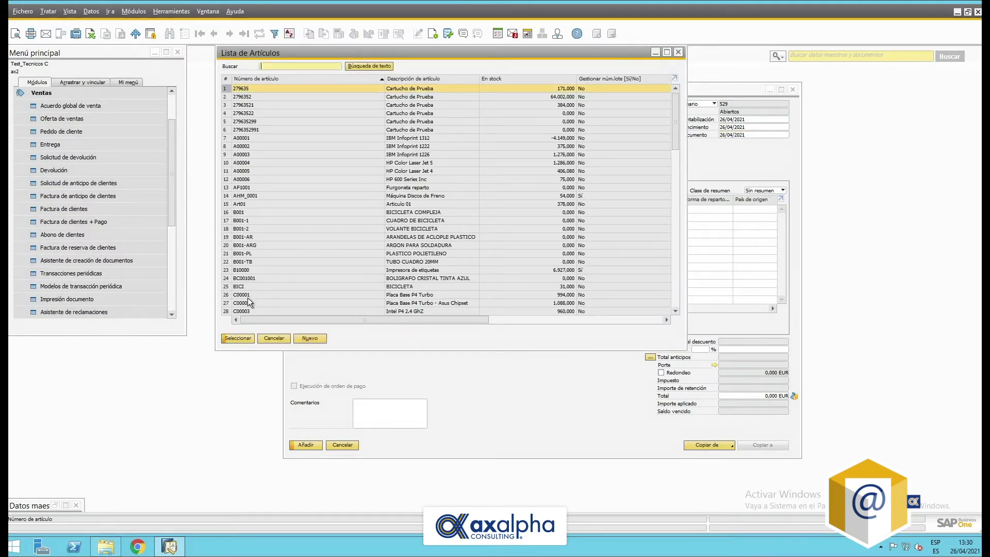
scroll(248, 305, down, 2)
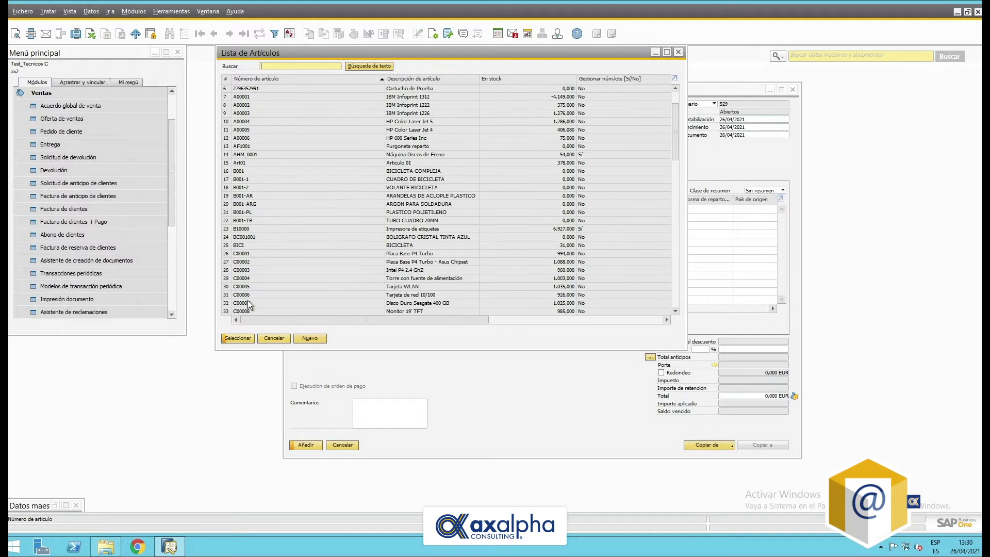
click(243, 310)
click(238, 338)
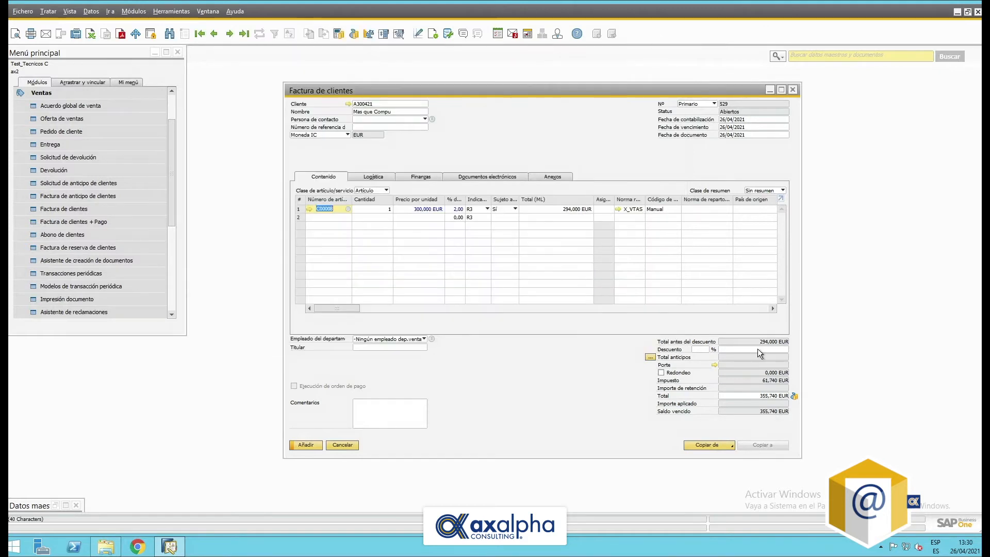
Save the invoice without opening the withholding tax table, and close the invoice form.
click(312, 446)
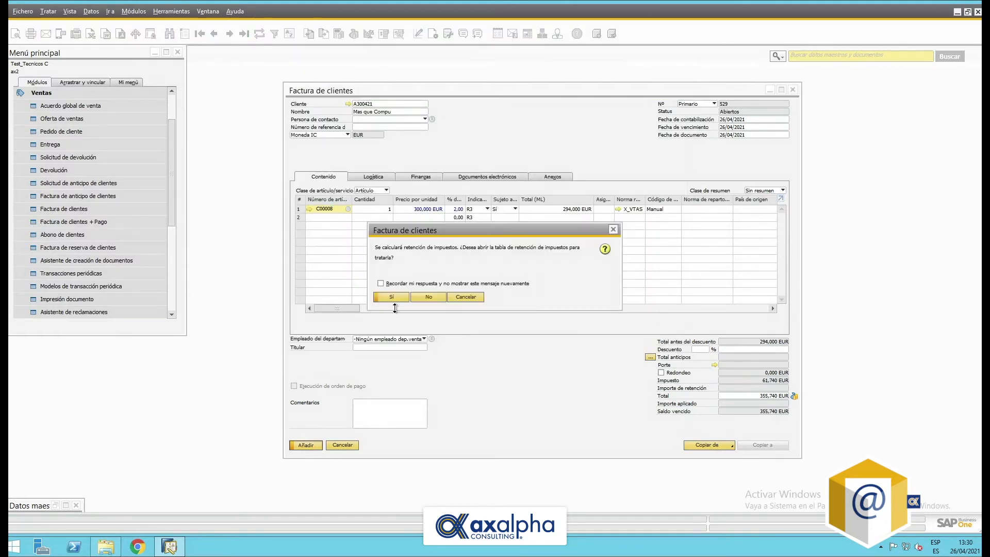
click(428, 296)
click(388, 287)
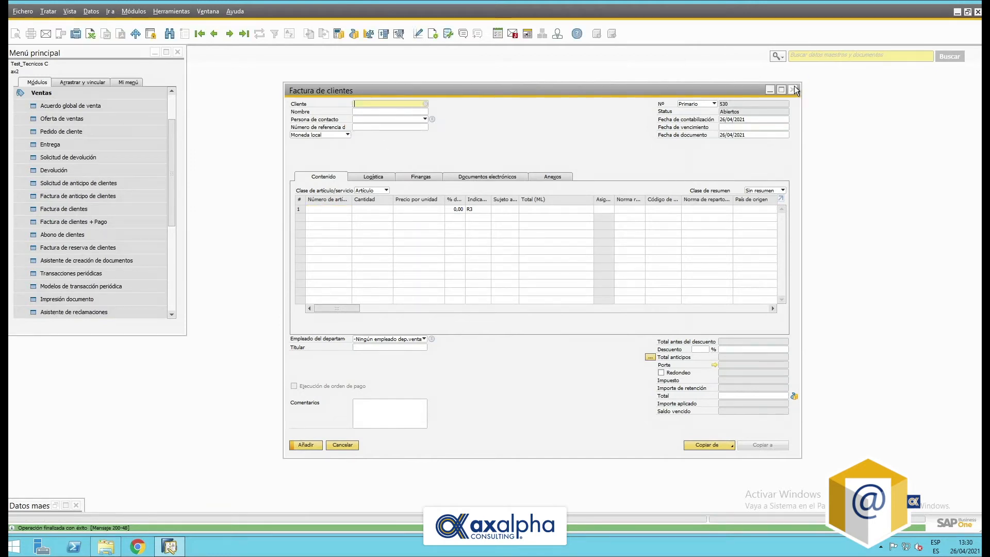
click(792, 89)
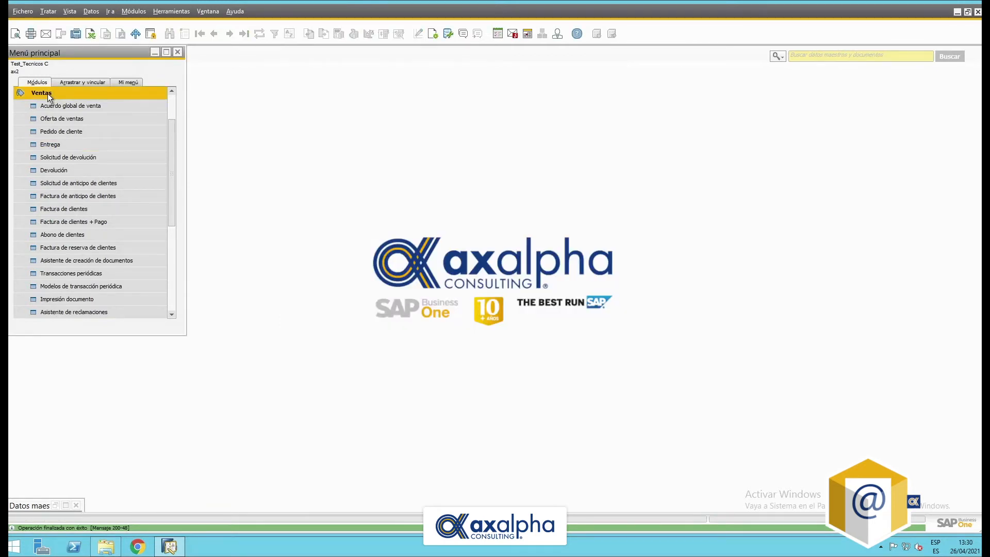
Open the customer document sending window (Envío de Facturas de Clientes) of the eFactura module.
click(47, 94)
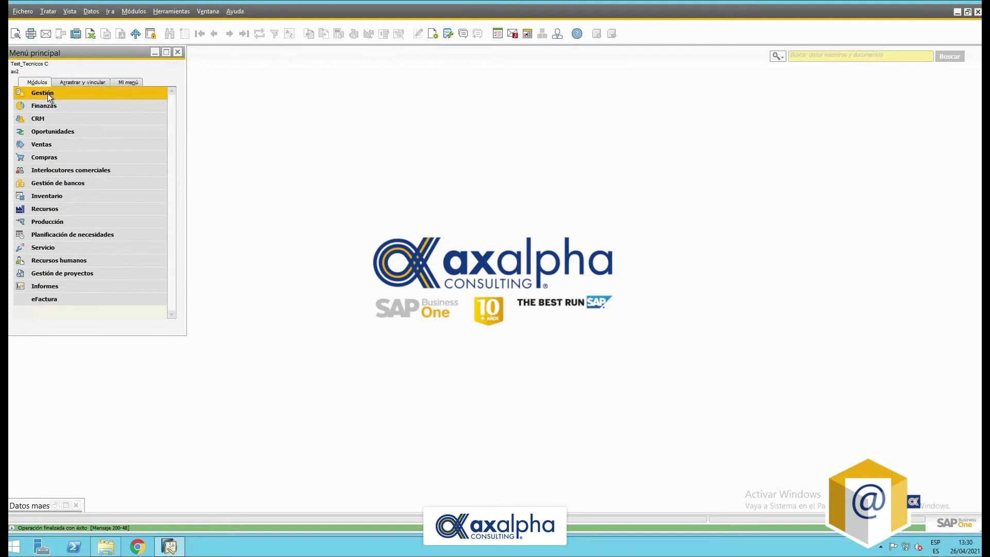
click(63, 303)
click(118, 301)
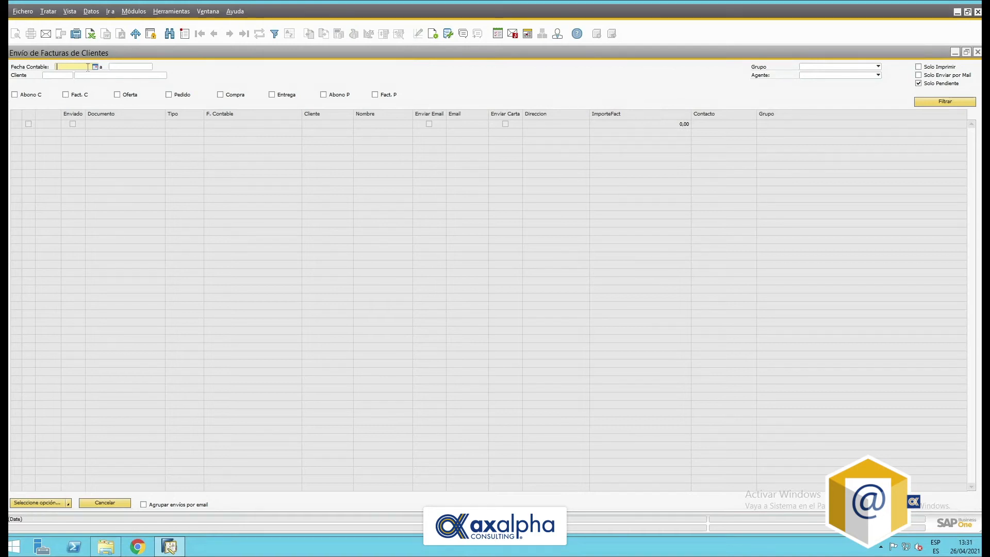
Filter the pending documents by accounting date 01/04/2021 to 26/04/2021 and document types Fact. C and Pedido.
text(01/)
text(04)
key(Tab)
text(26)
key(Tab)
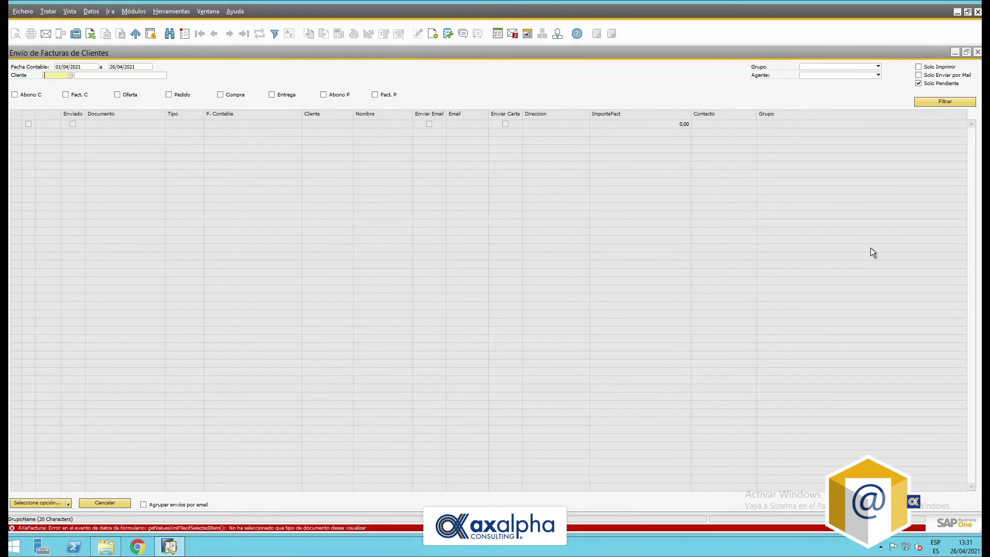
click(66, 94)
click(173, 93)
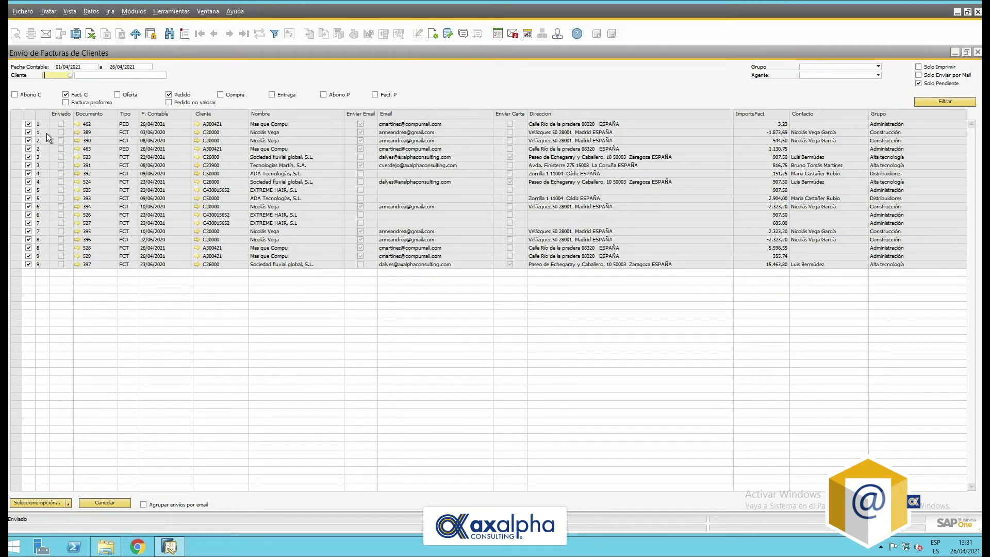
Deselect every listed document except the orders and invoices of Mas que Compu.
click(28, 132)
click(29, 140)
click(29, 157)
click(28, 165)
click(29, 173)
click(28, 190)
click(28, 264)
click(29, 223)
click(28, 206)
Open the master data of Sociedad fluvial global, S.L. from the list and check its eFactura letter and email properties.
click(198, 157)
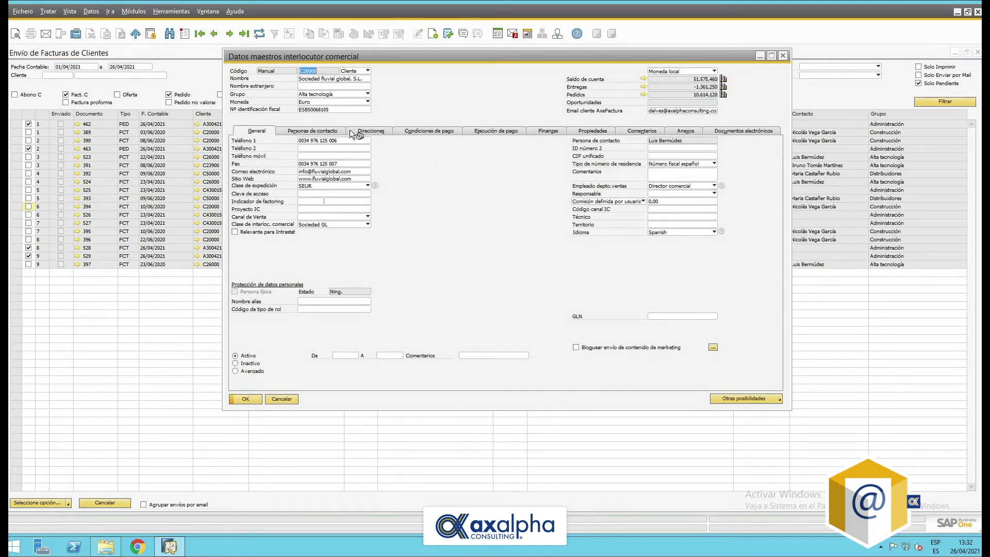
click(598, 131)
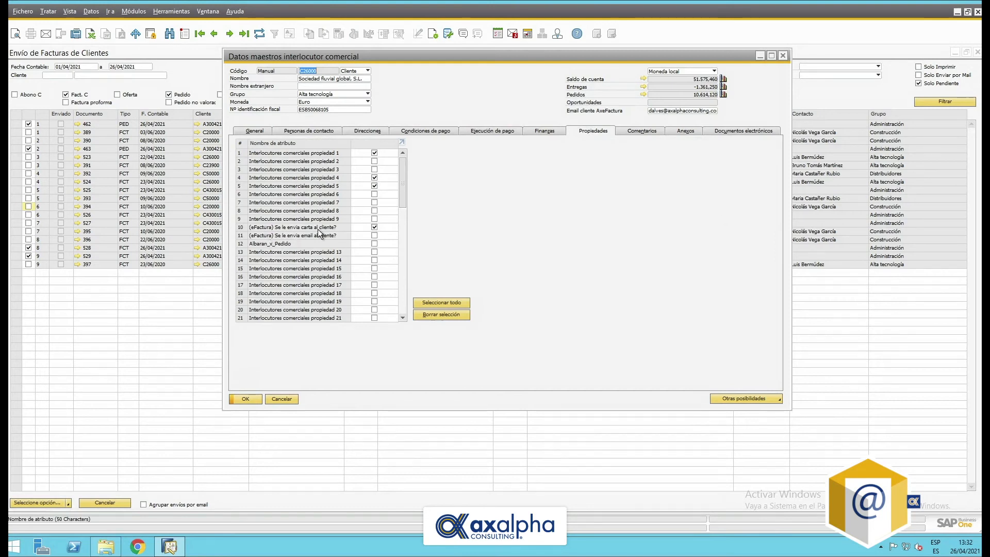
Close the customer's master data and process the mass sending of the selected Mas que Compu documents with the Procesar option.
click(783, 55)
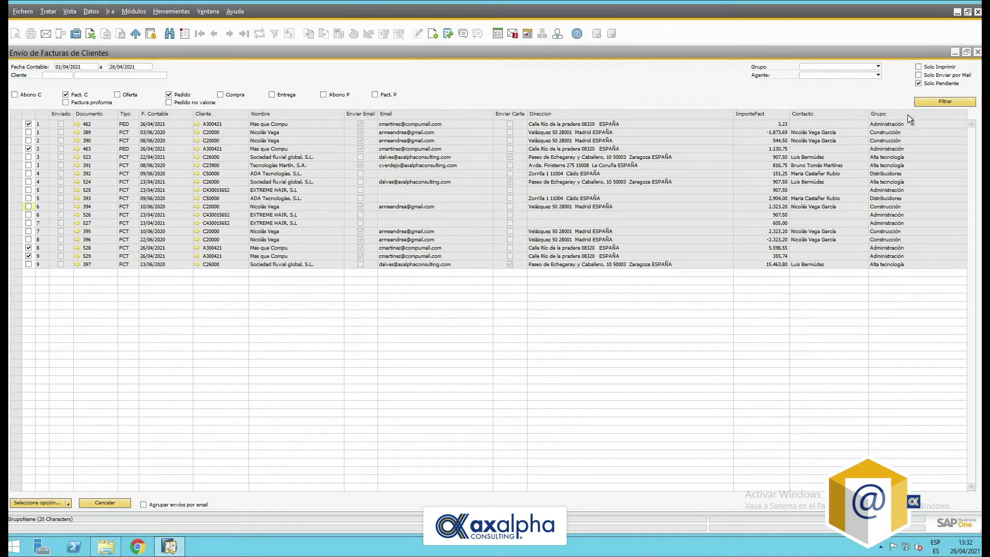
click(69, 504)
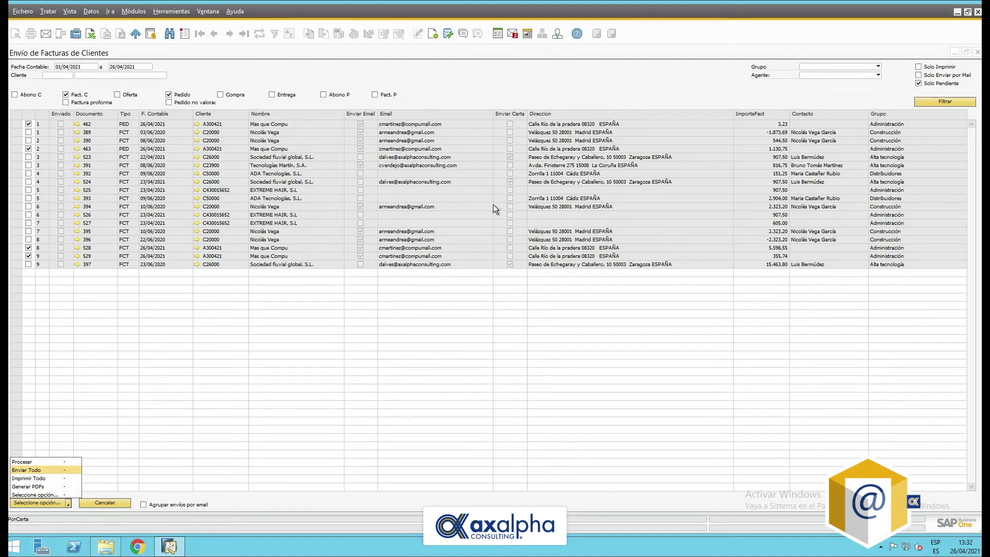
click(35, 463)
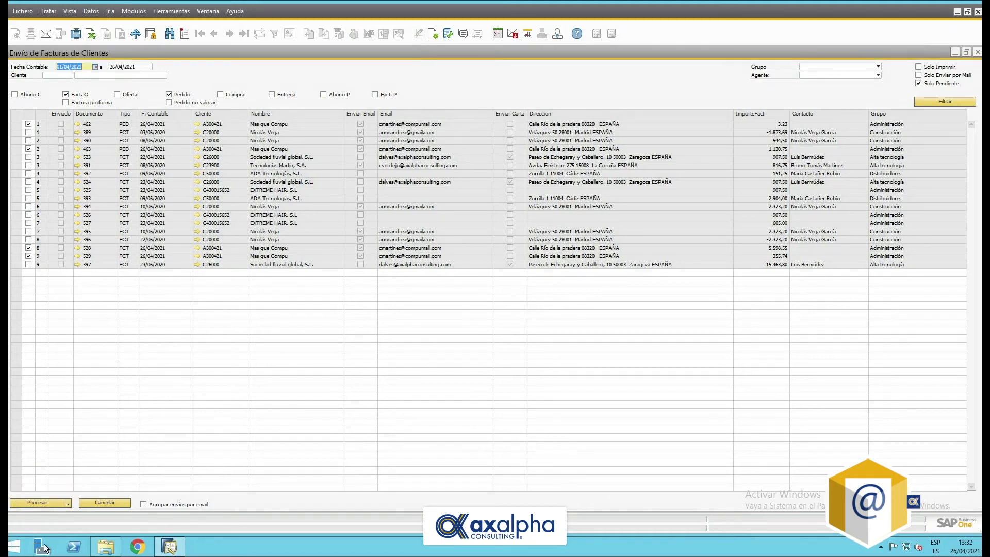
click(37, 502)
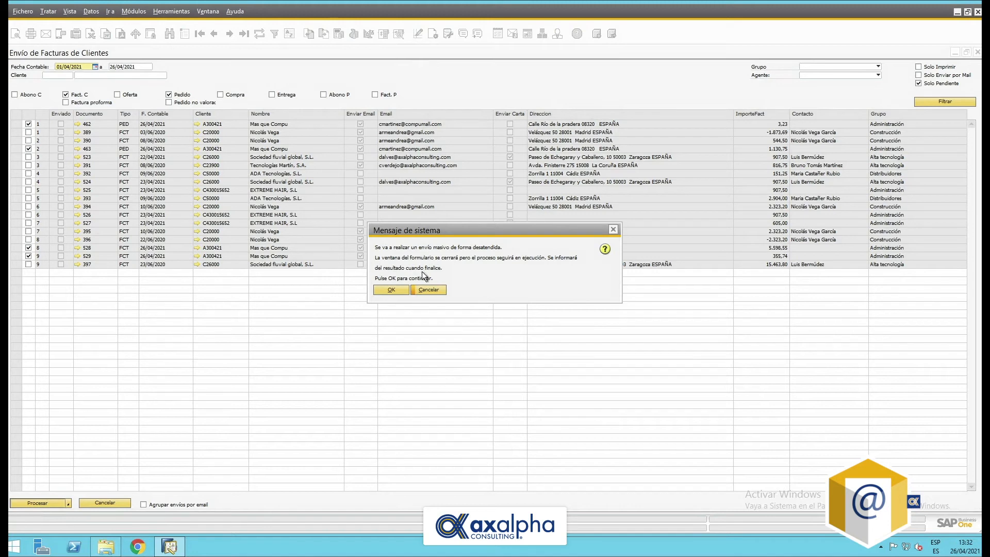
click(391, 290)
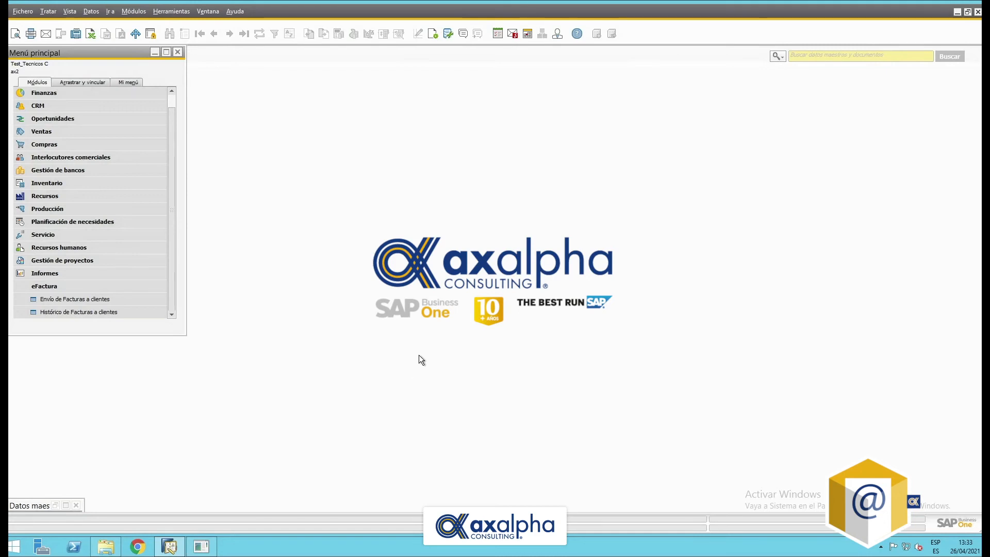
Open the customer document sending history (Histórico de Facturas a clientes) of the eFactura module.
click(84, 315)
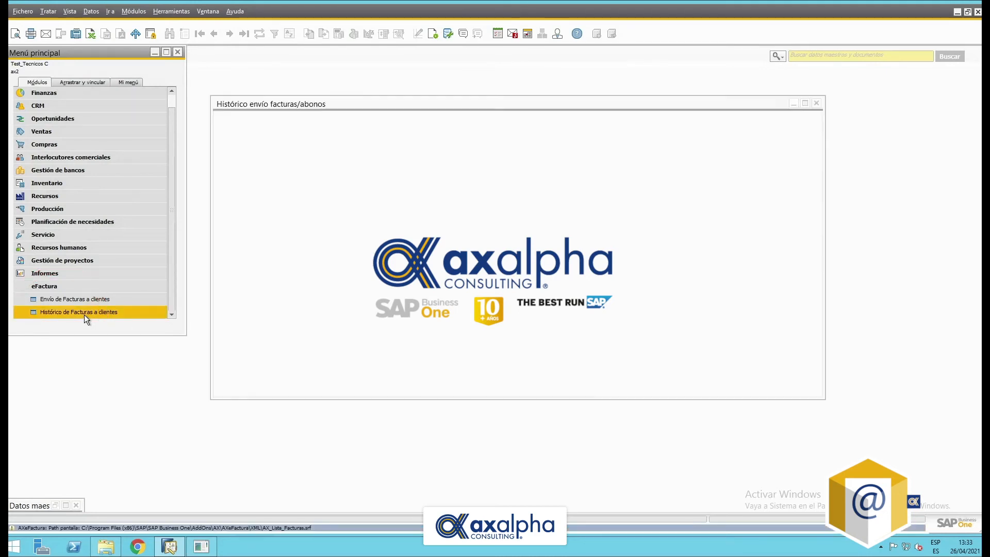
text(010121)
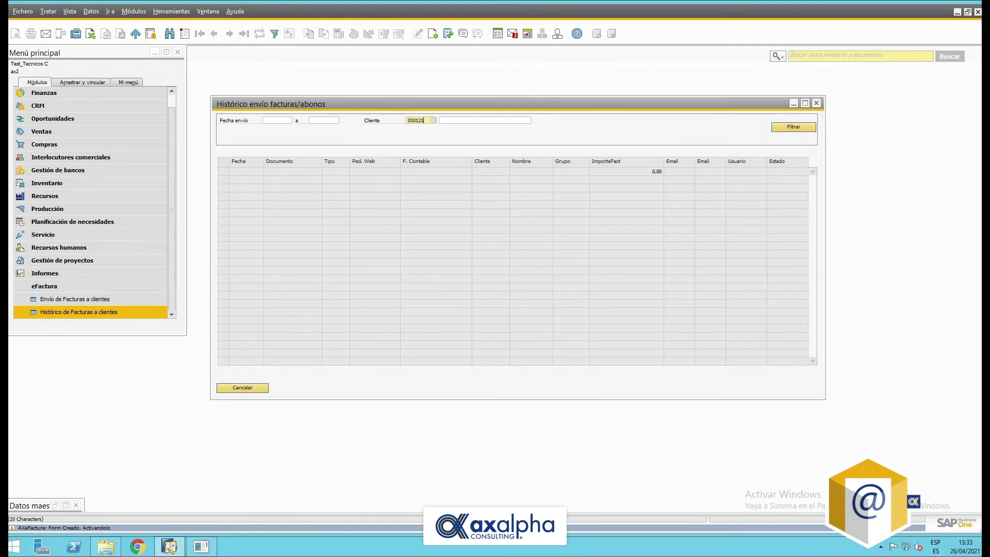
key(Tab)
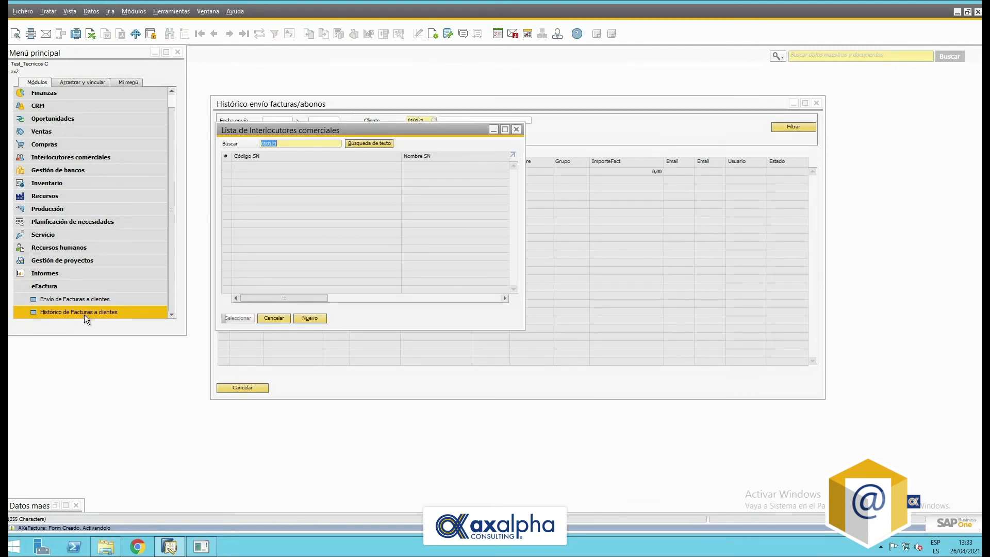
click(517, 128)
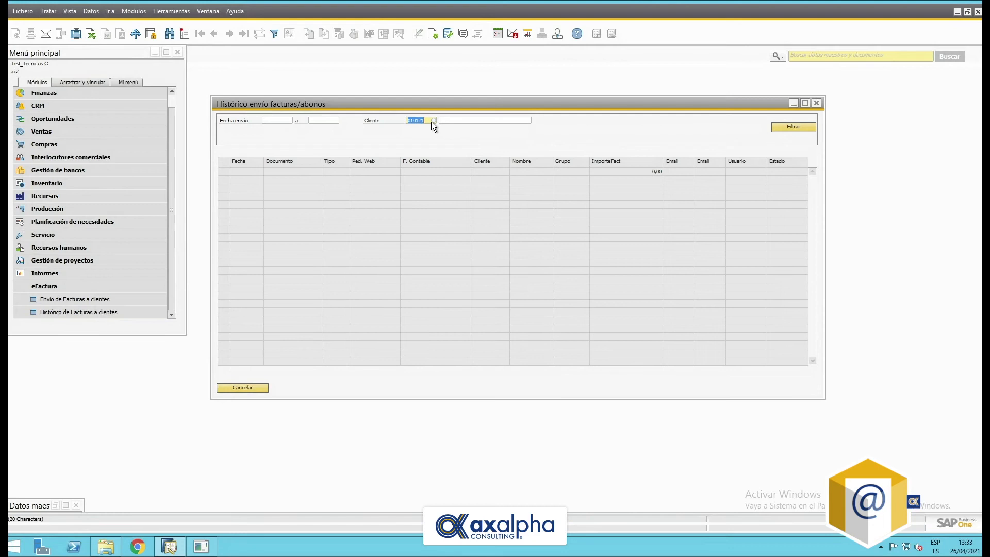
Try to filter the sending history by sending date from 01/01/2021 to 26/04/2021.
click(276, 118)
text(010121)
key(Tab)
text(*)
key(Tab)
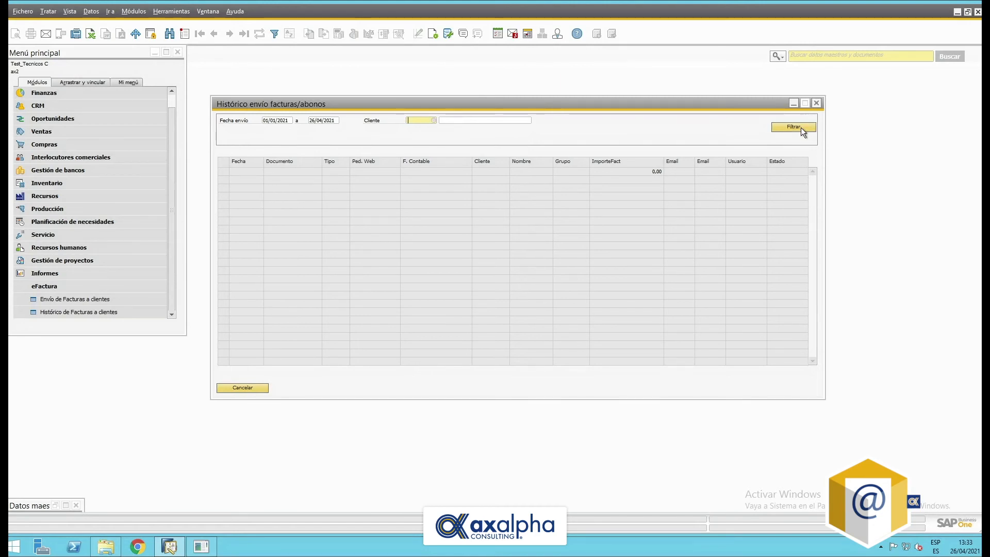
Clear the sending date range, list the history without date limits, check the sending statuses in a widened window and close it.
click(287, 123)
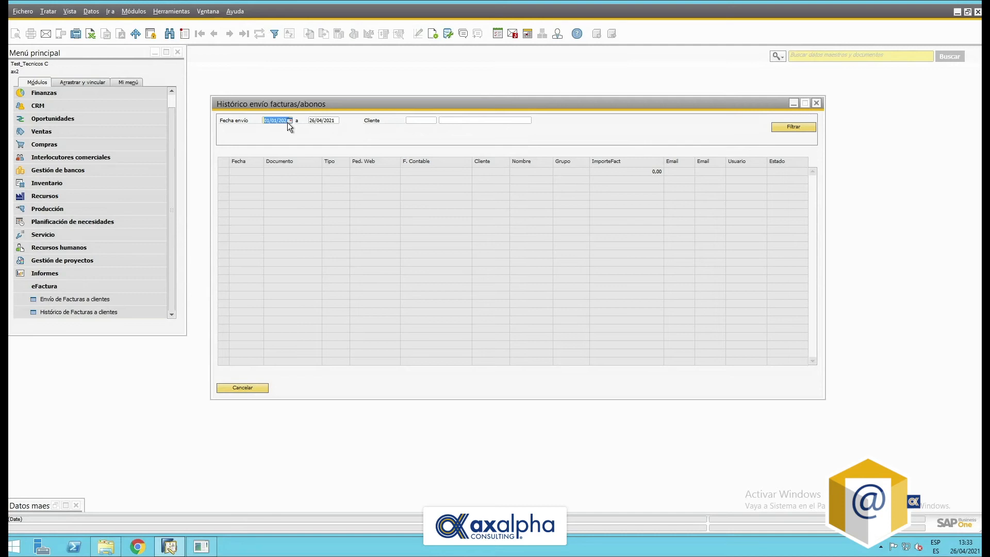
key(Tab)
key(BackSpace)
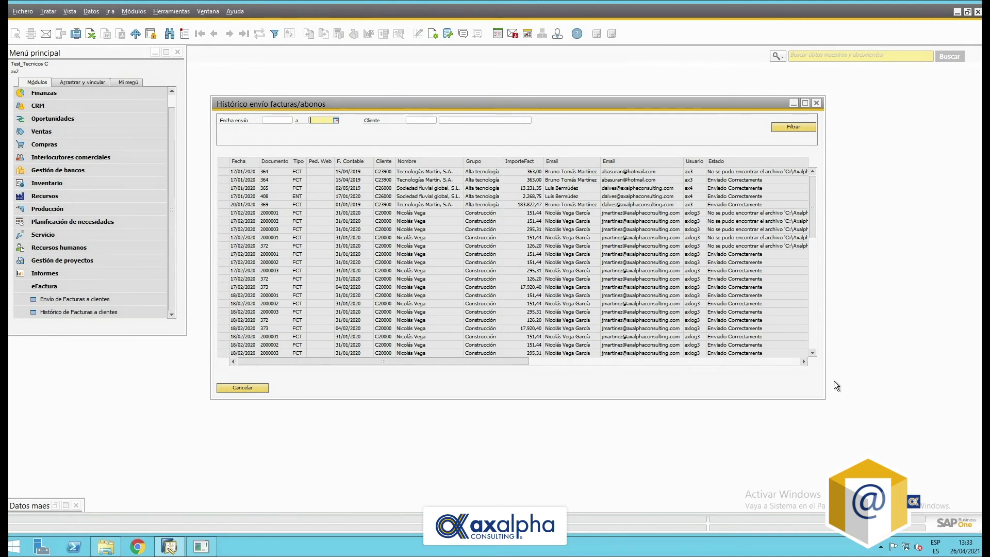
drag(825, 401, 976, 422)
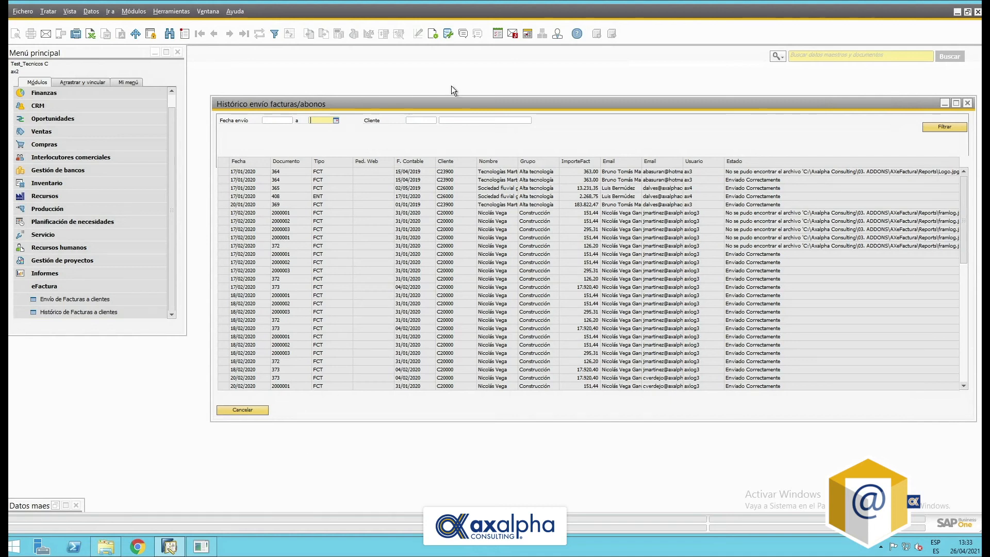
click(967, 103)
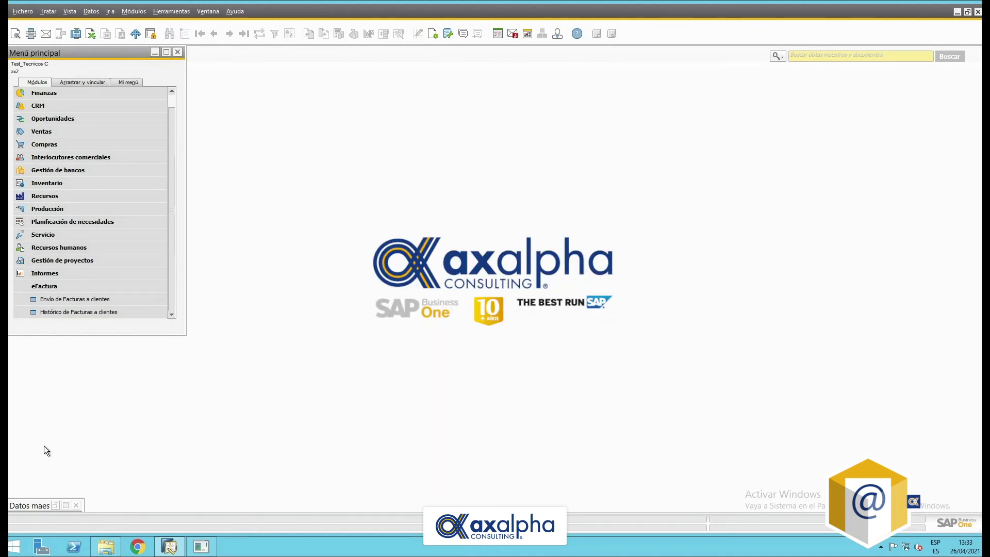
Reopen the customer document sending window and try to filter its documents by the group Administración.
click(76, 299)
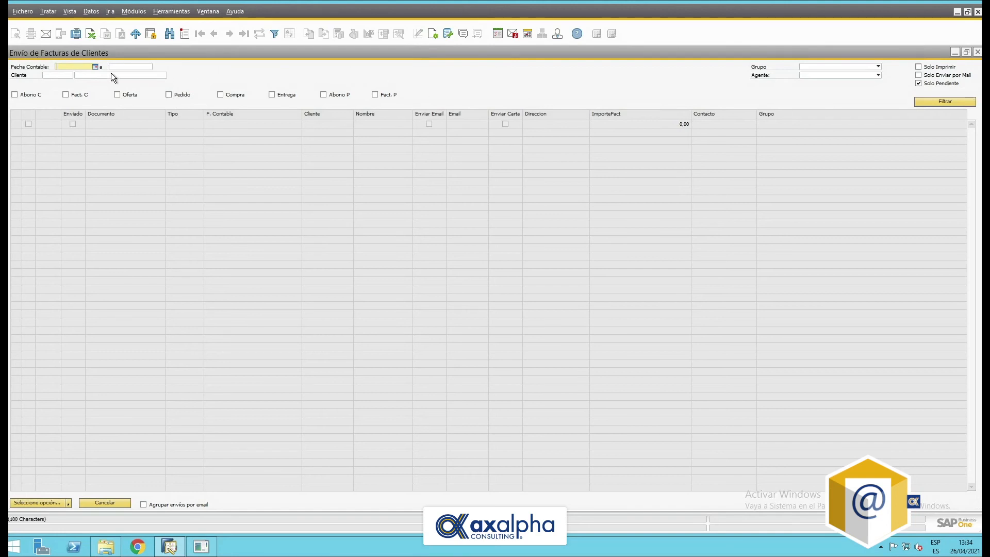
click(880, 66)
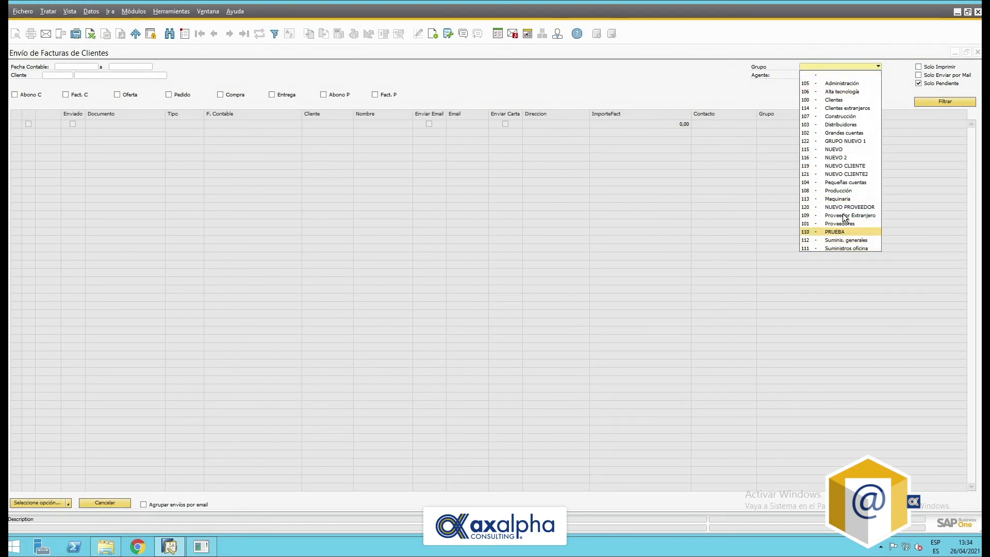
click(822, 85)
click(933, 102)
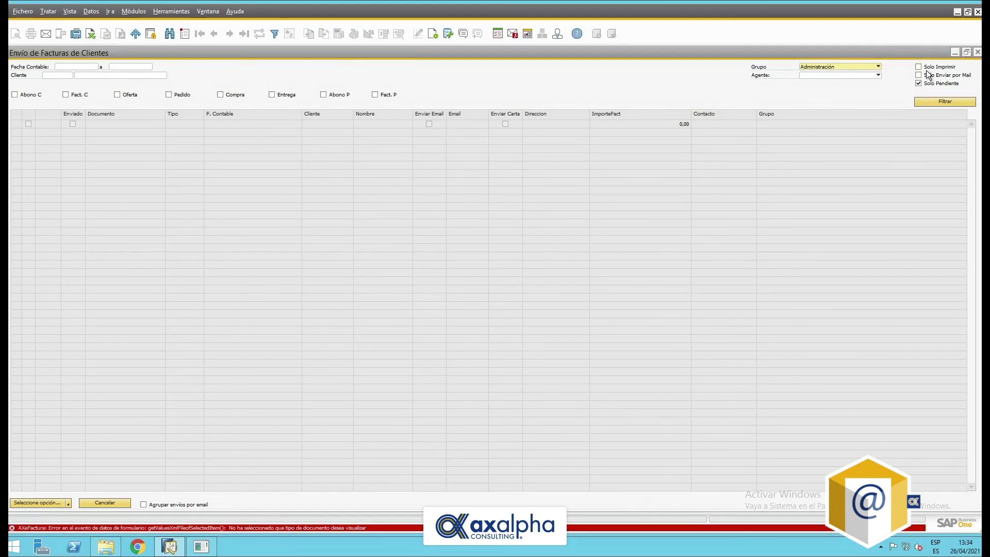
Switch Solo Pendiente off and back on, and review the available processing options without choosing one.
click(919, 84)
click(919, 83)
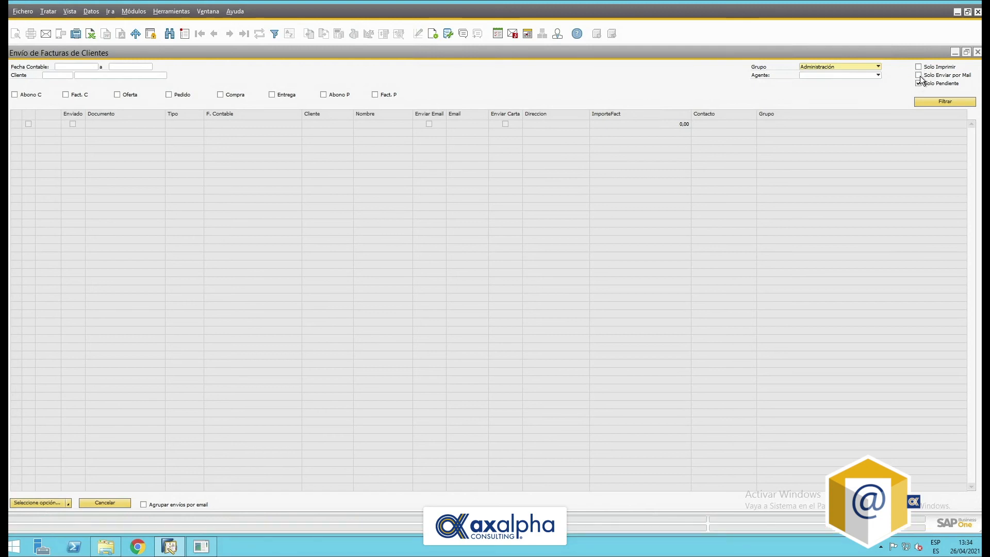
click(66, 503)
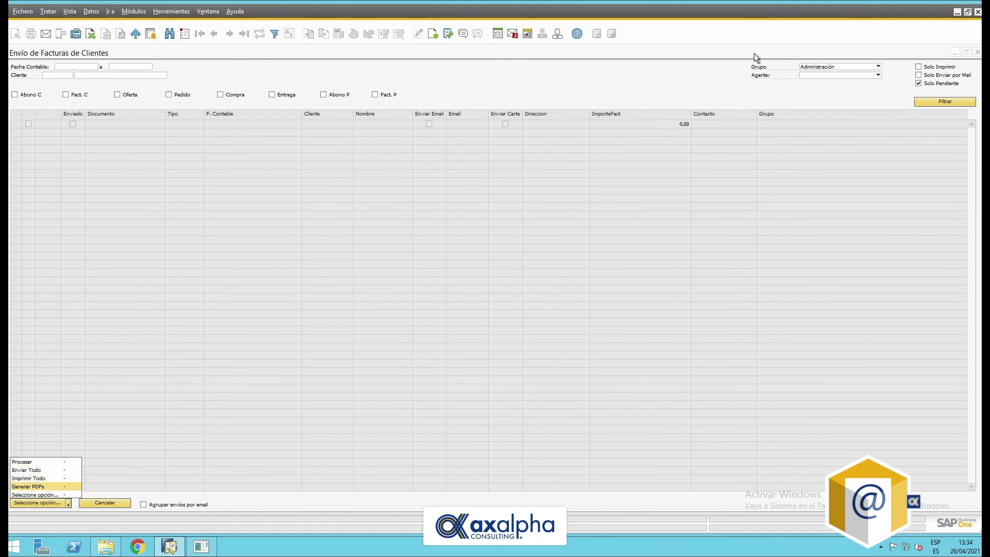
click(709, 61)
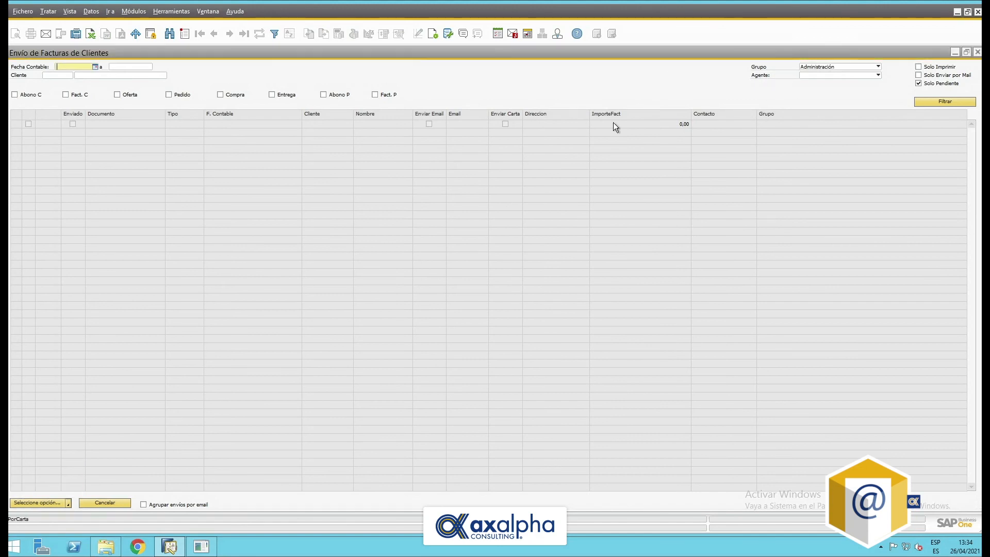
Restore the maximized customer document sending window to its smaller size and widen it.
click(966, 53)
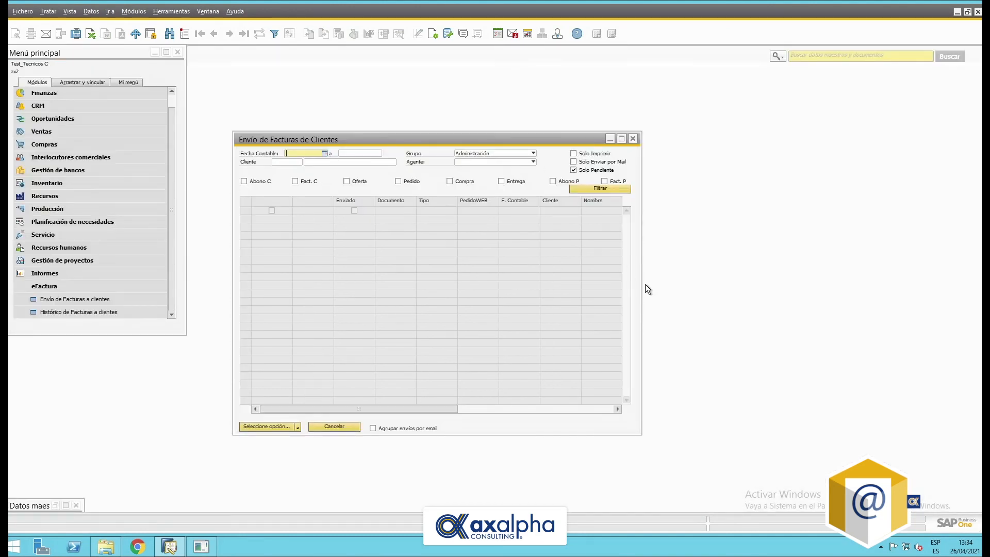
drag(641, 286, 774, 281)
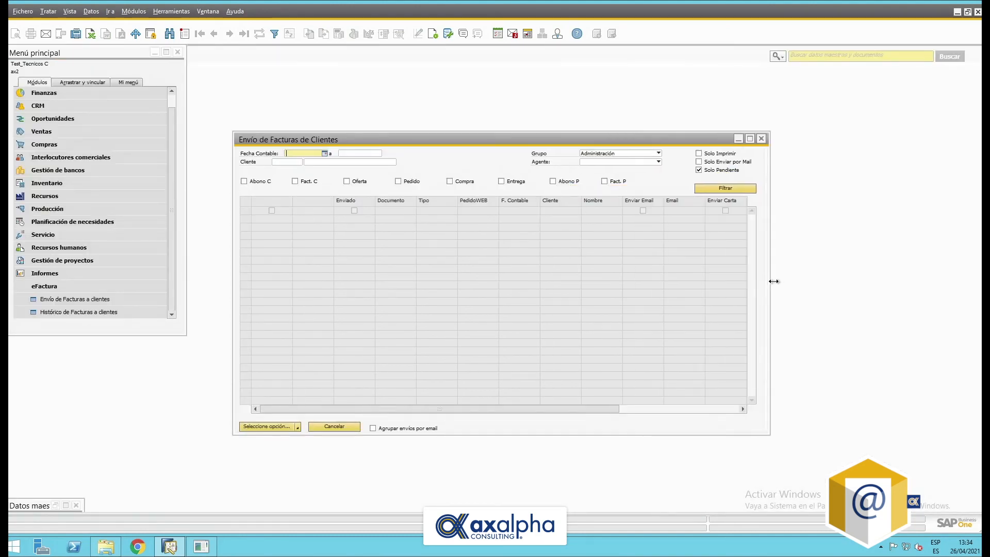